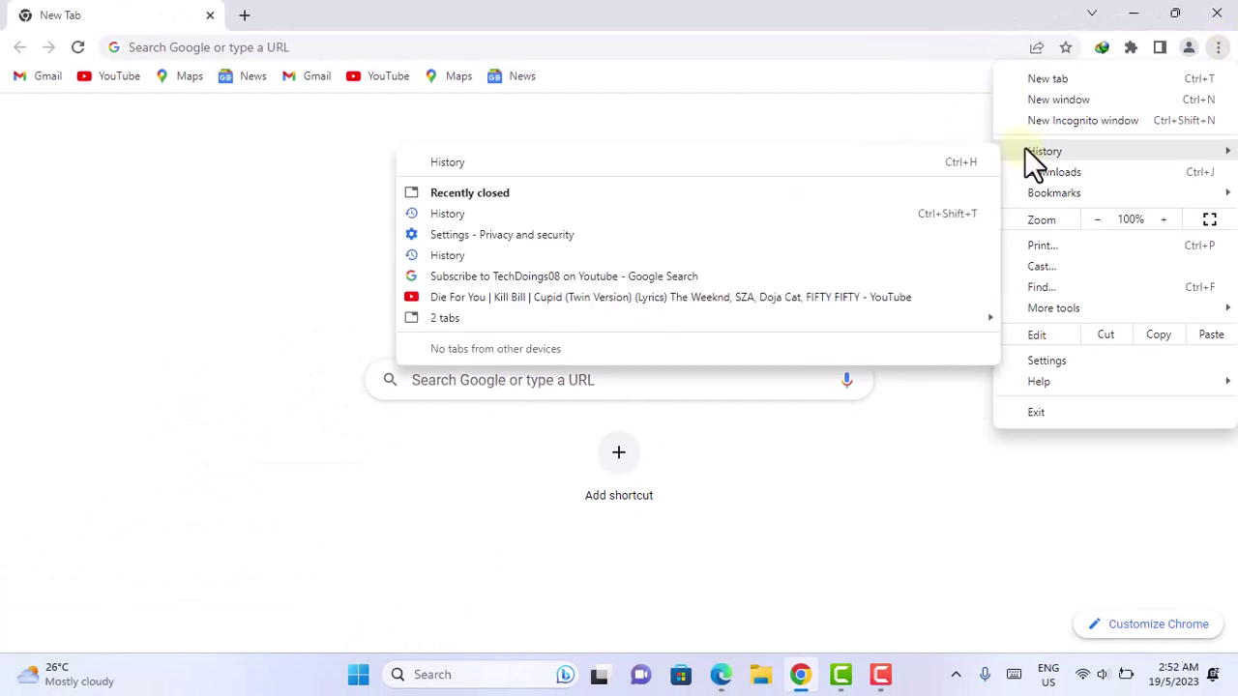
- Go from Chrome's History page to Clear browsing data and show the Time range choices
left_click(433, 165)
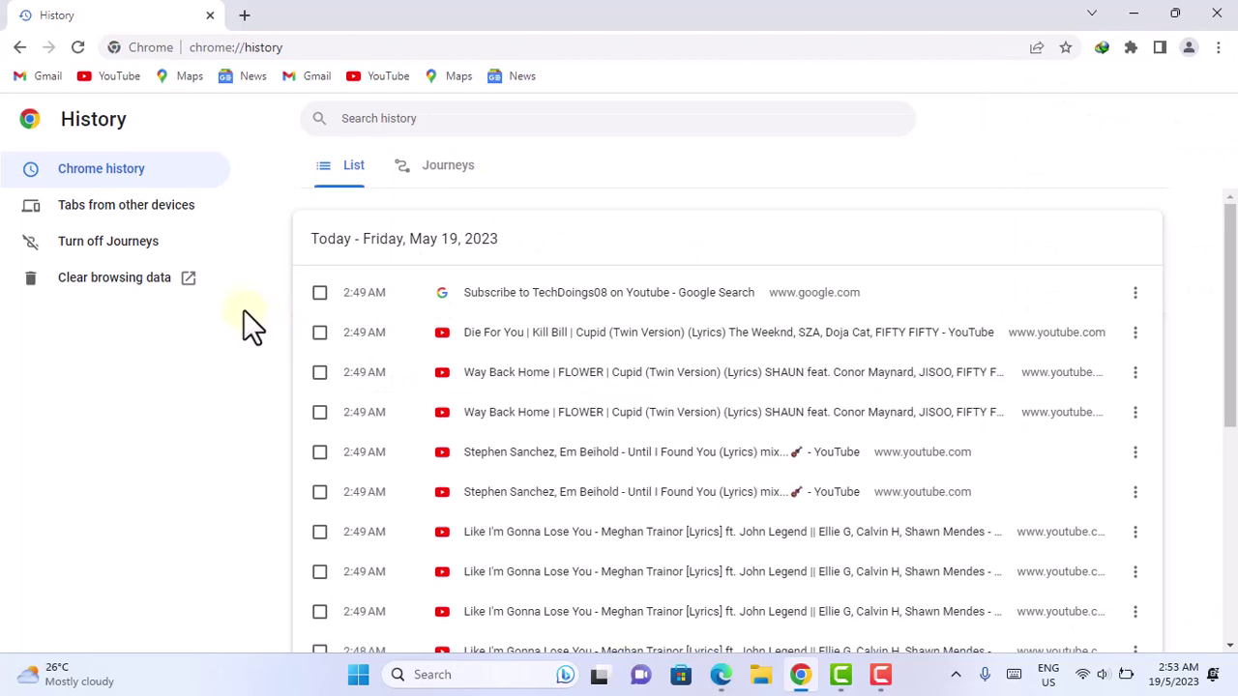
left_click(100, 288)
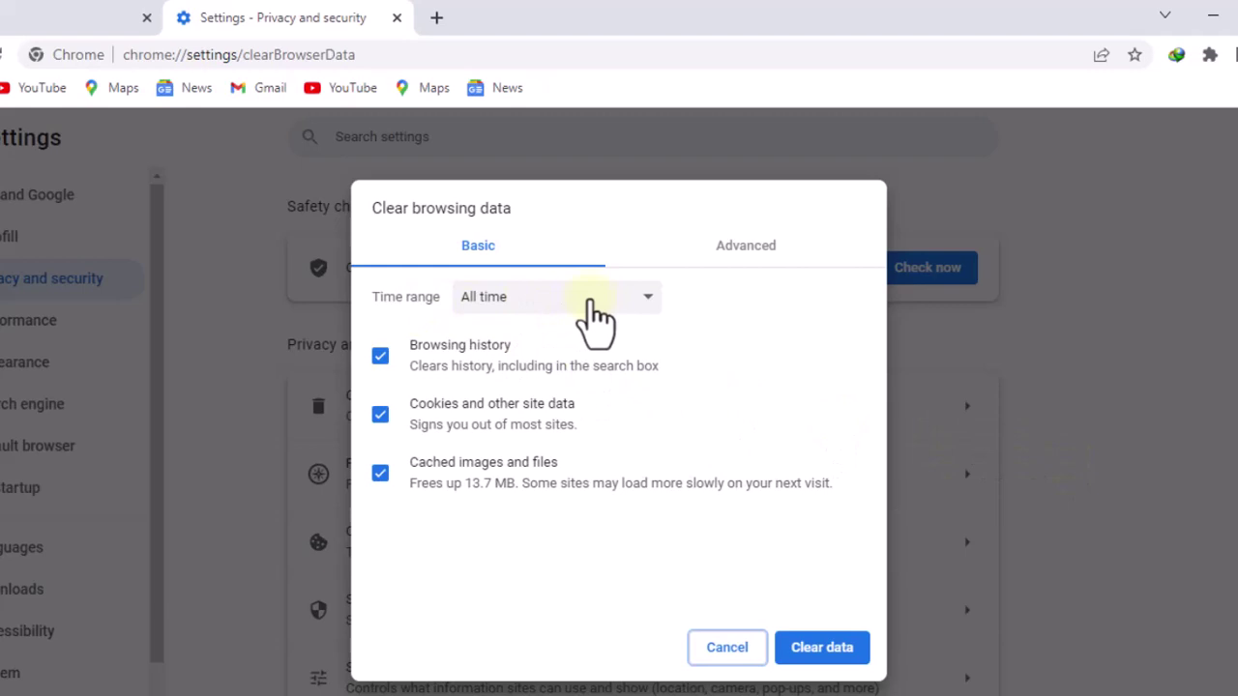
left_click(634, 307)
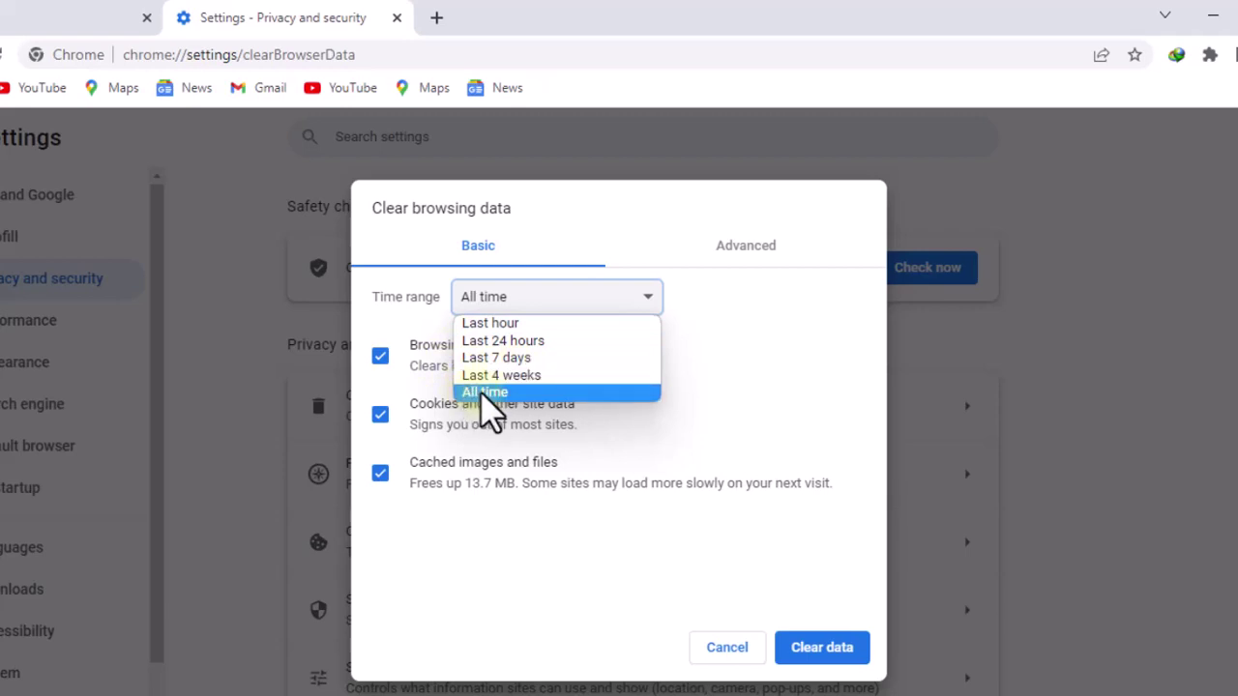
- Set the range to All time, uncheck Passwords and Autofill form data under Advanced, then return to Basic
left_click(489, 396)
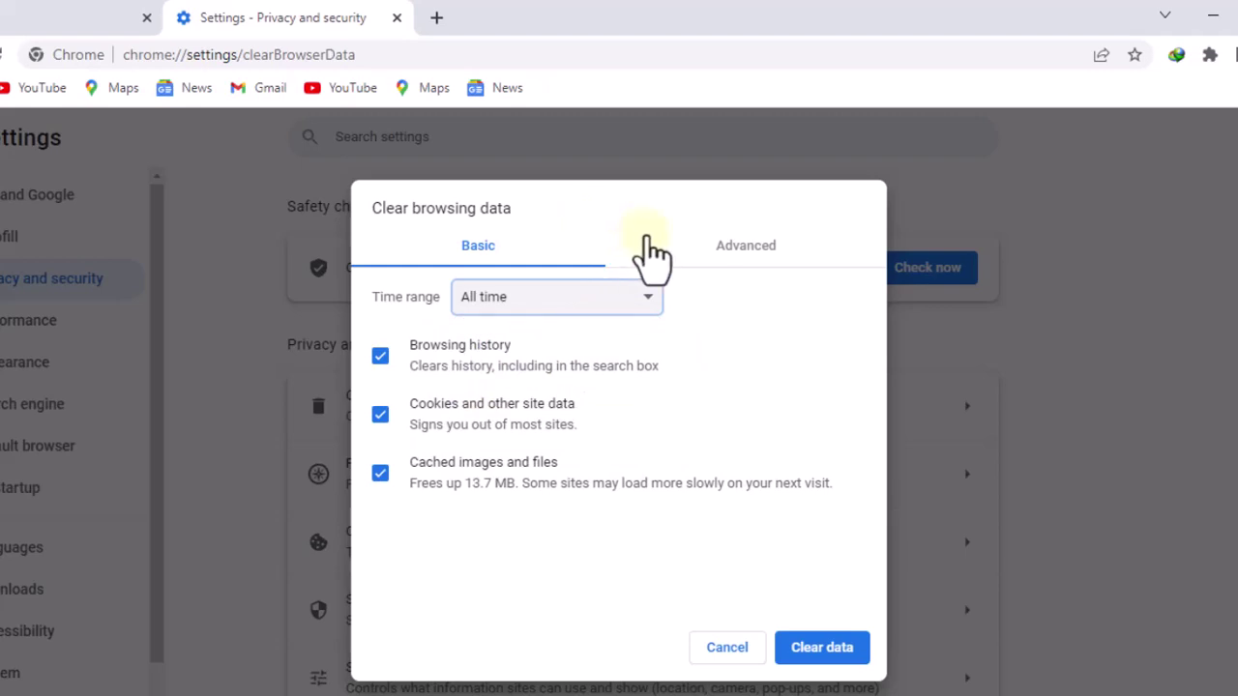
left_click(744, 247)
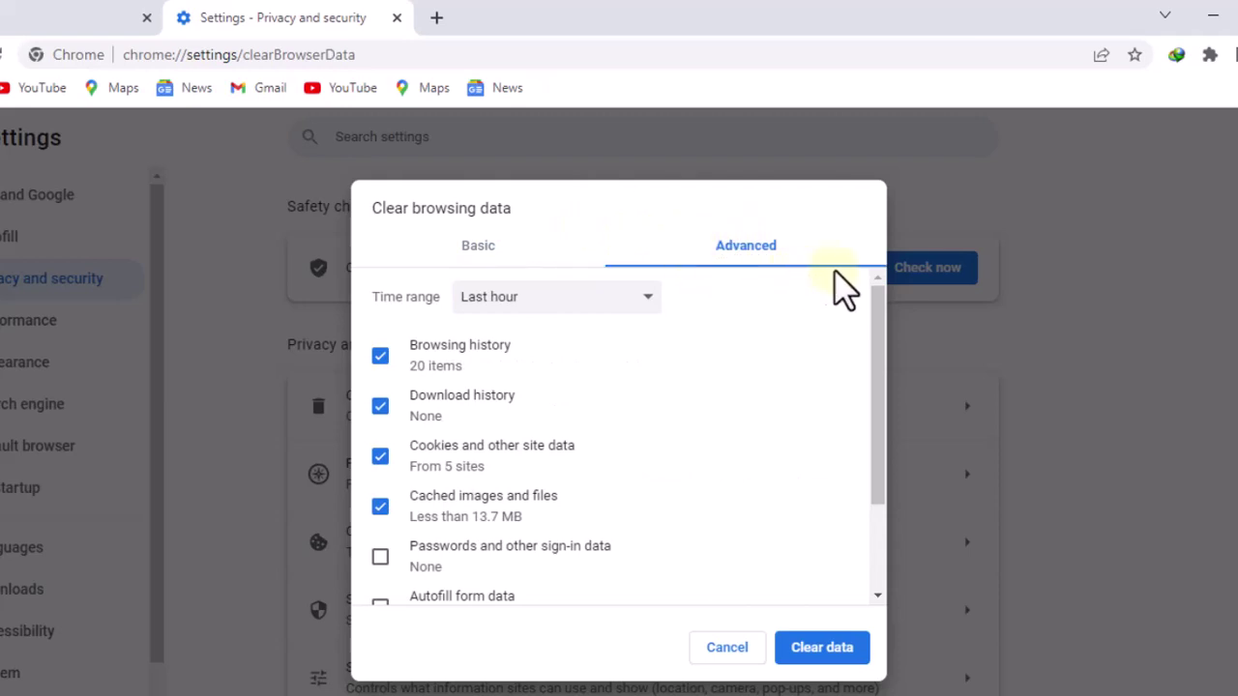
left_click_drag(879, 324, 864, 414)
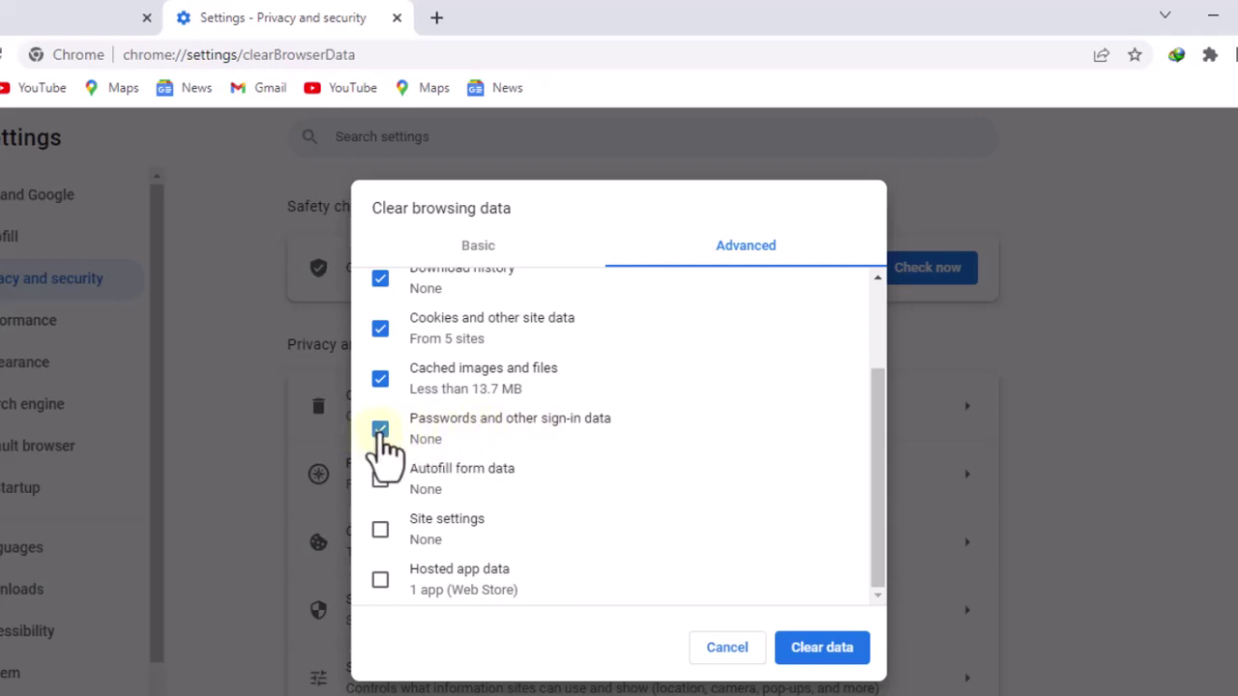
left_click(380, 430)
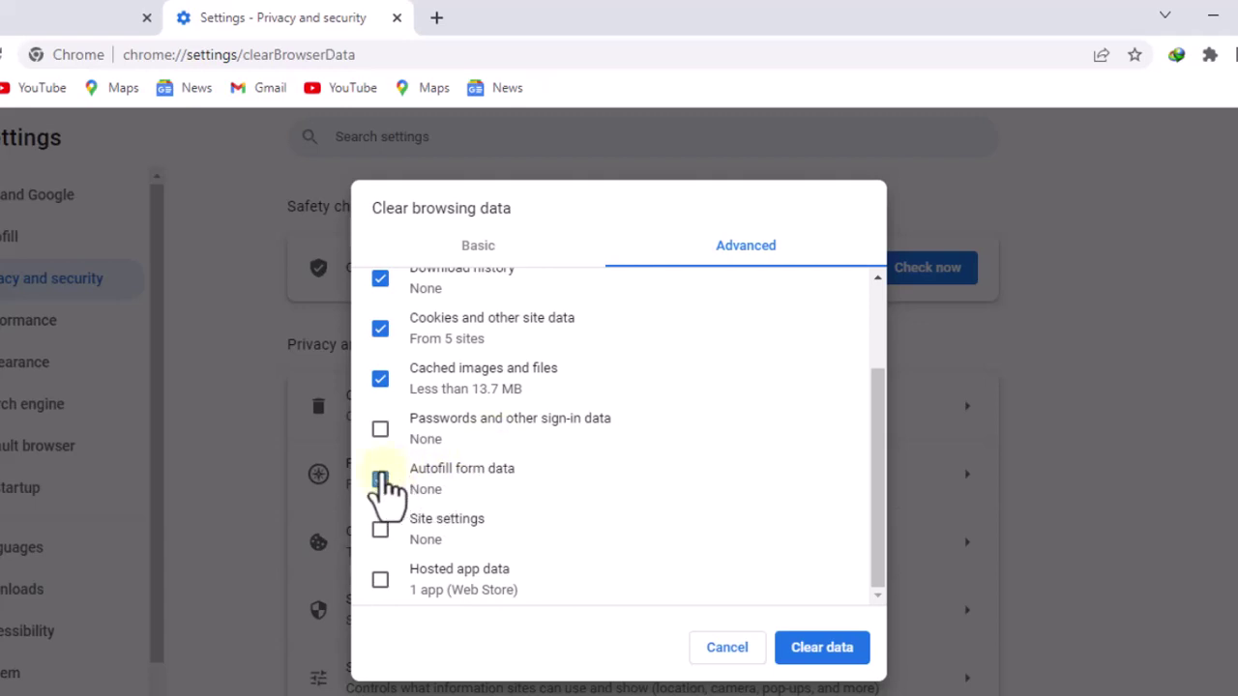
left_click(382, 479)
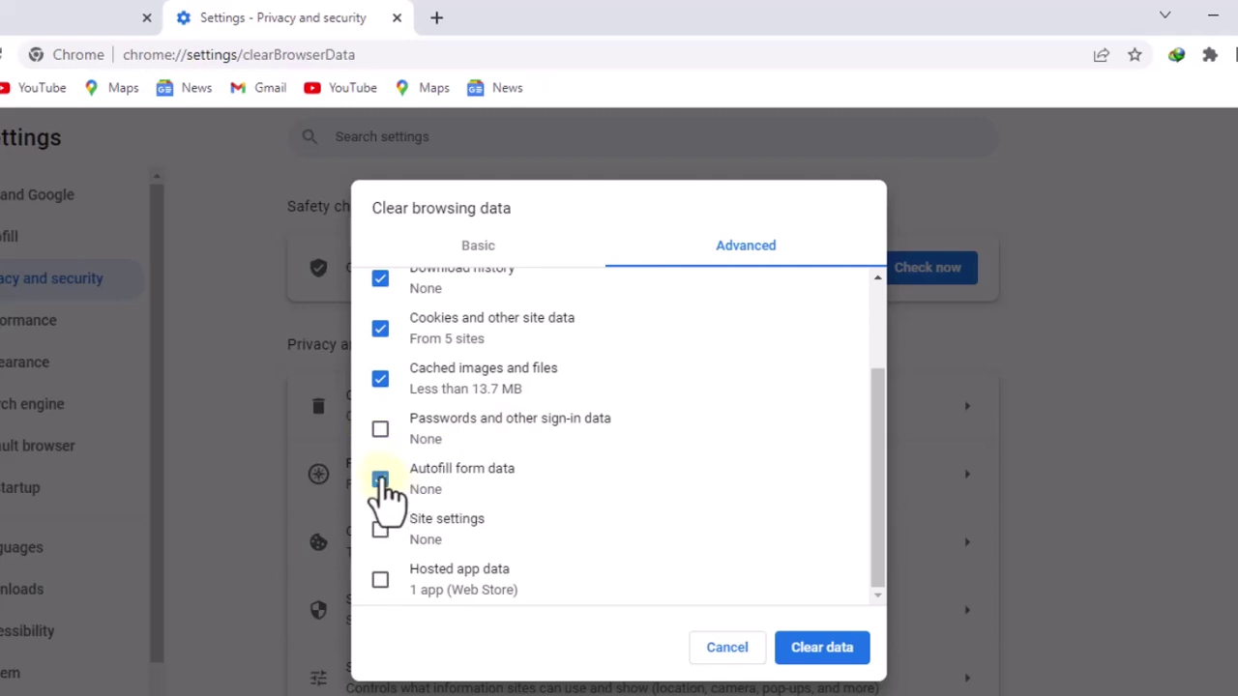
left_click(381, 480)
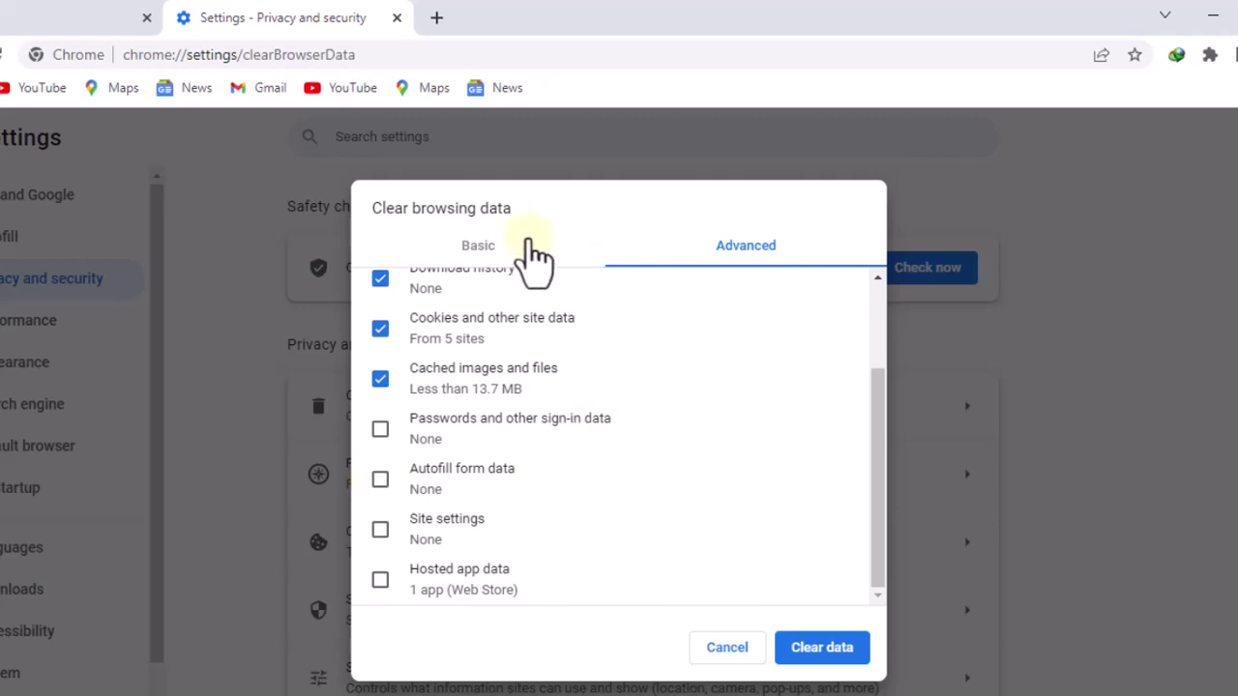
left_click(482, 247)
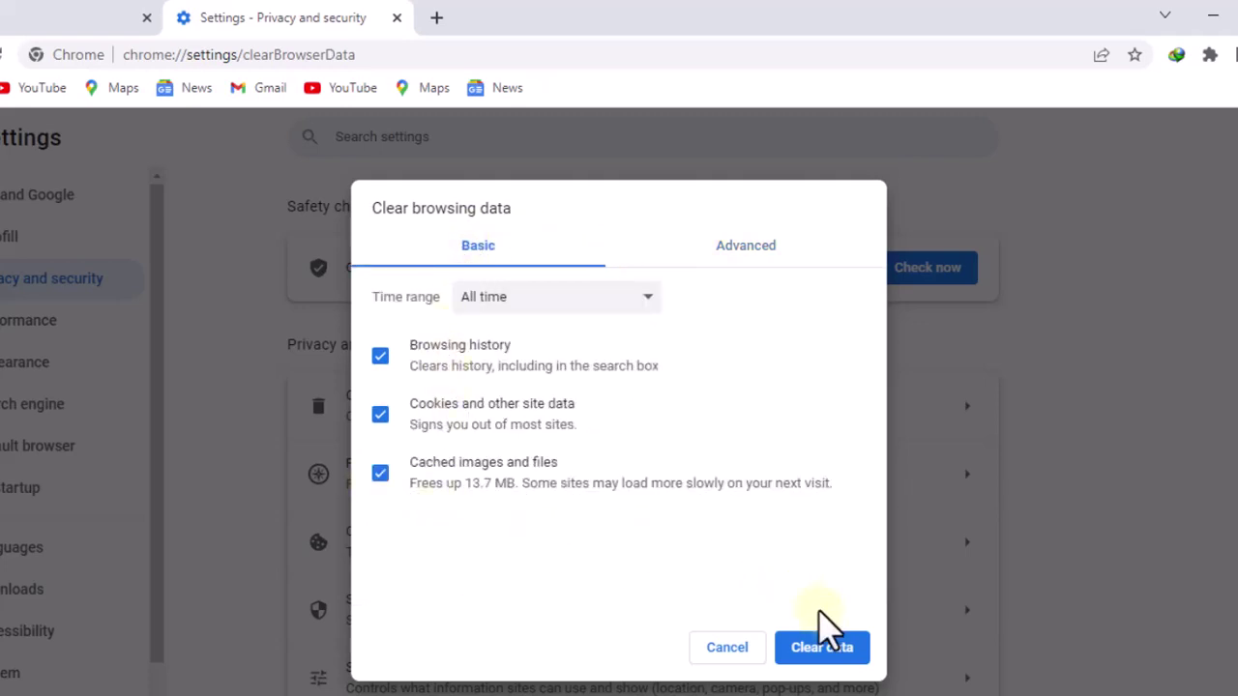
- Clear Chrome's browsing data and confirm the History tab now shows no entries
left_click(821, 649)
left_click(118, 19)
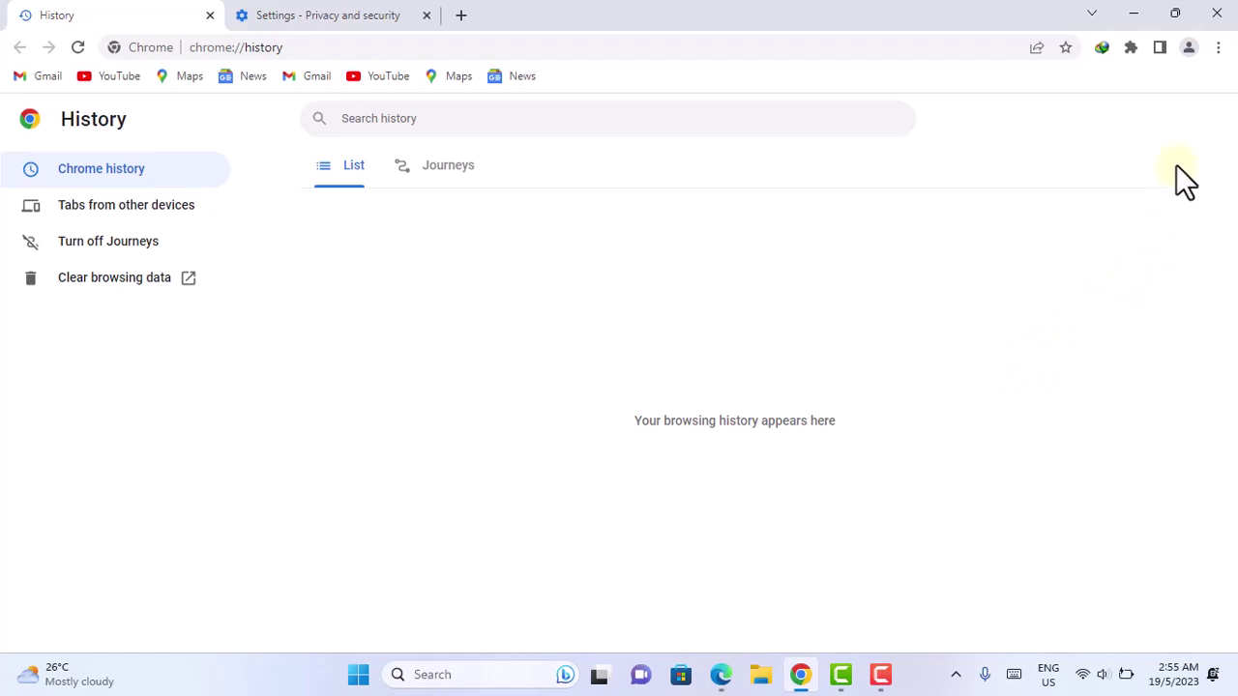
- Close Chrome, launch Microsoft Edge, and bring up its full History page
left_click(1217, 15)
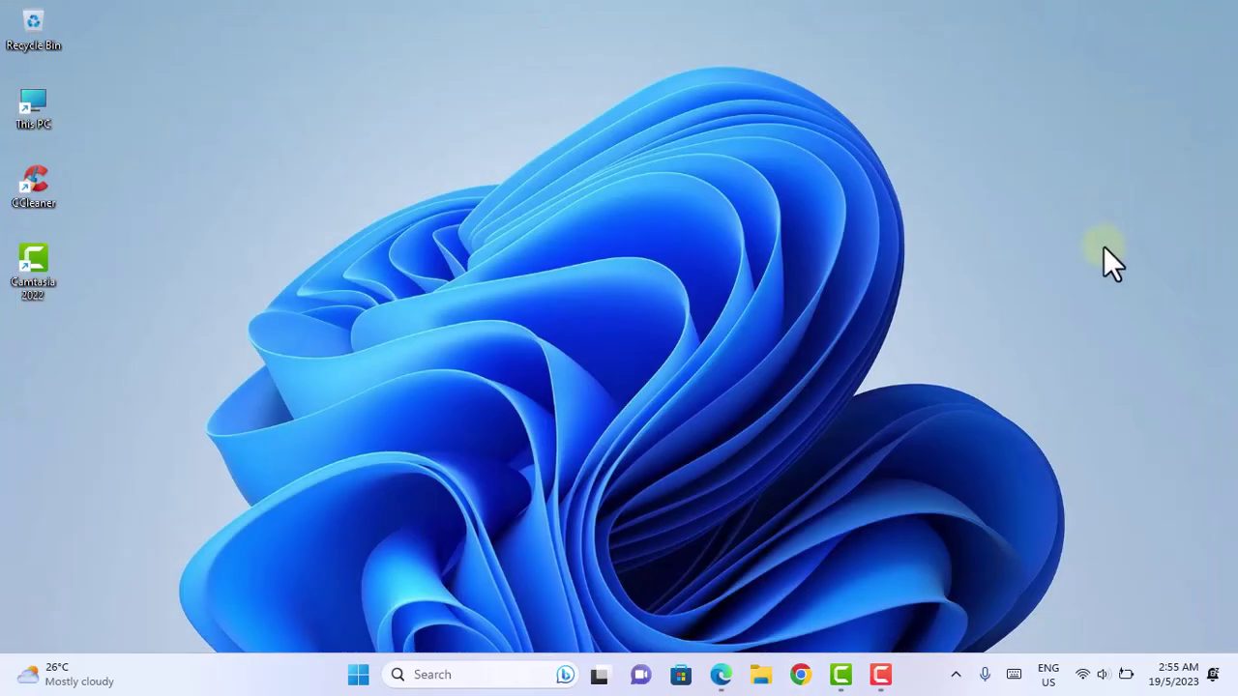
left_click(722, 675)
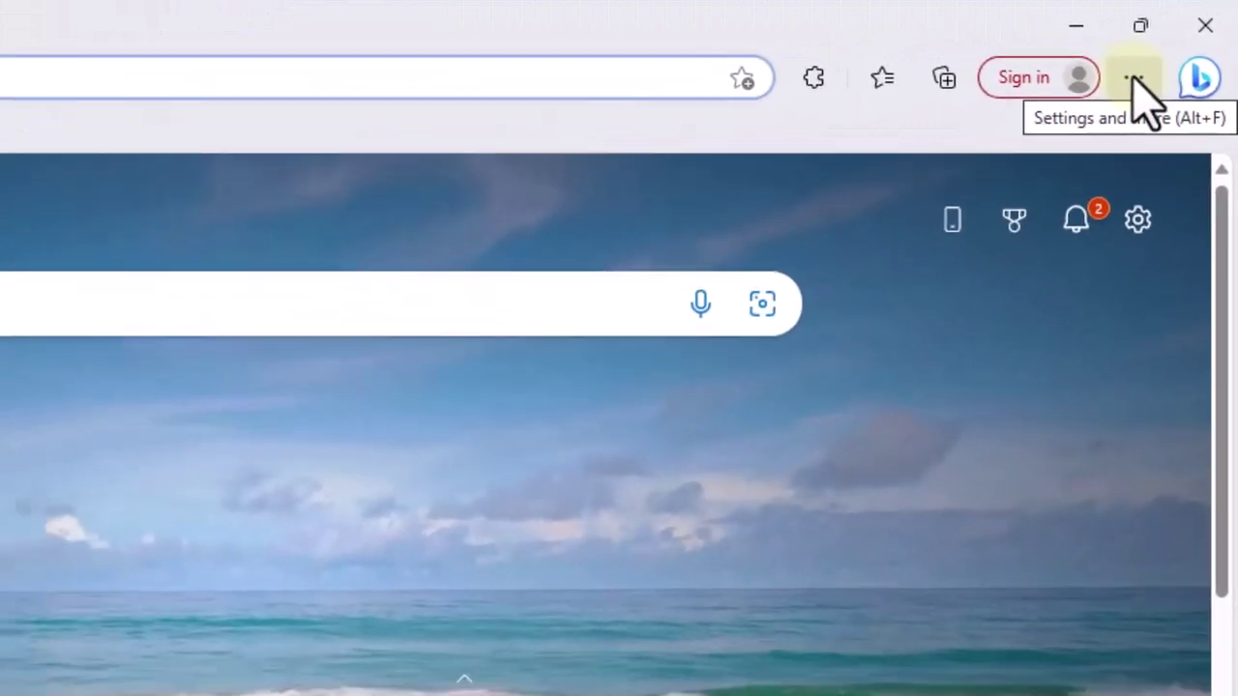
left_click(1169, 51)
key("Escape")
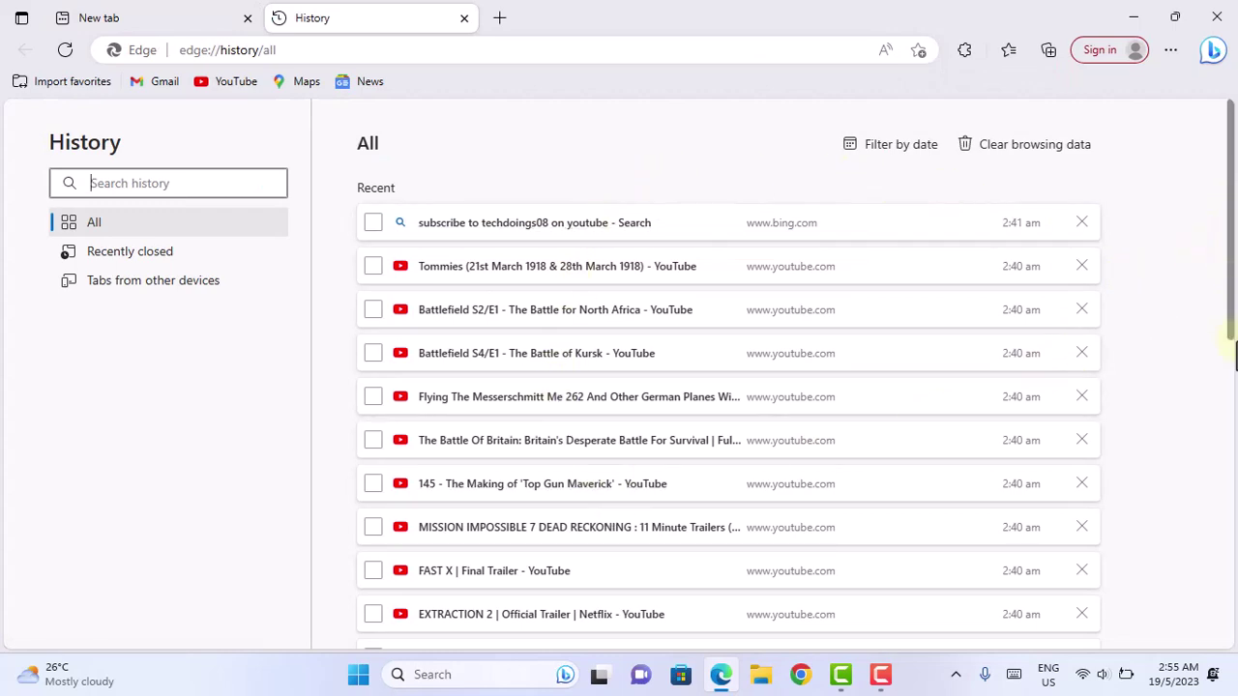
- Scroll Edge's History list to reach the All time Clear browsing data dialog
mouse_move(1231, 261)
left_mouse_down()
mouse_move(1232, 337)
mouse_move(1226, 242)
left_mouse_up()
mouse_move(1232, 202)
left_mouse_down()
mouse_move(1231, 393)
mouse_move(1232, 206)
left_mouse_up()
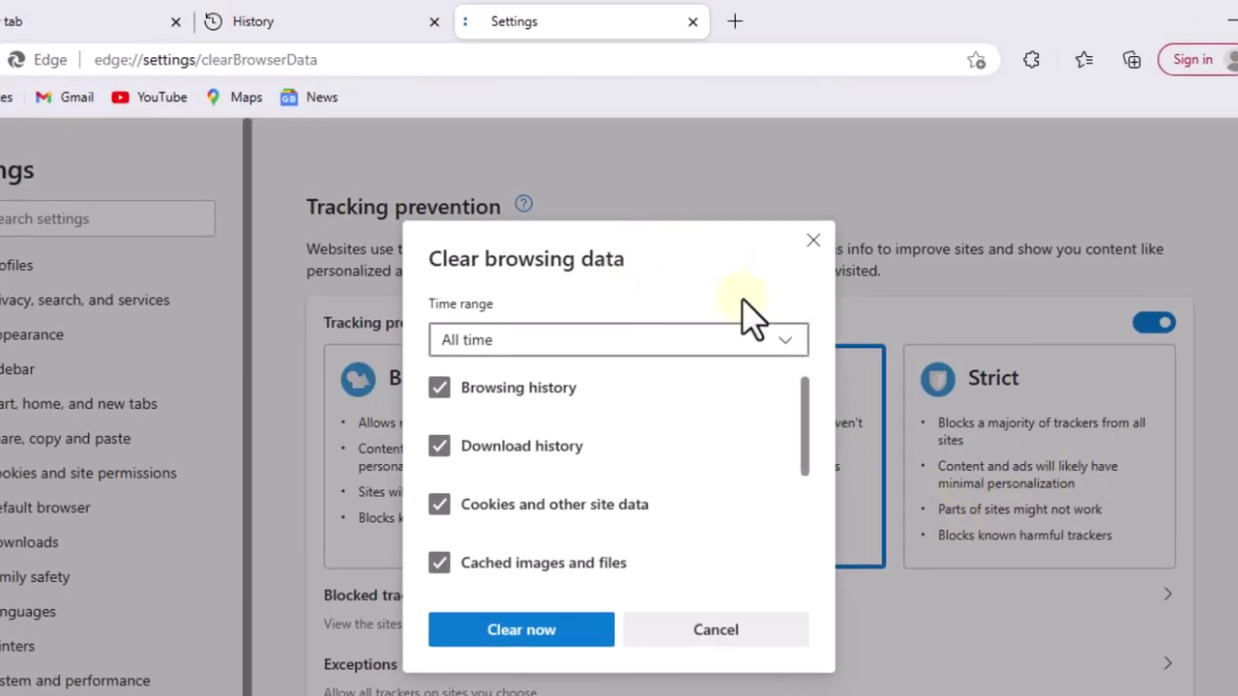
- Review the data checkboxes, clear Edge's browsing data, and confirm History is empty
left_click_drag(806, 416, 802, 503)
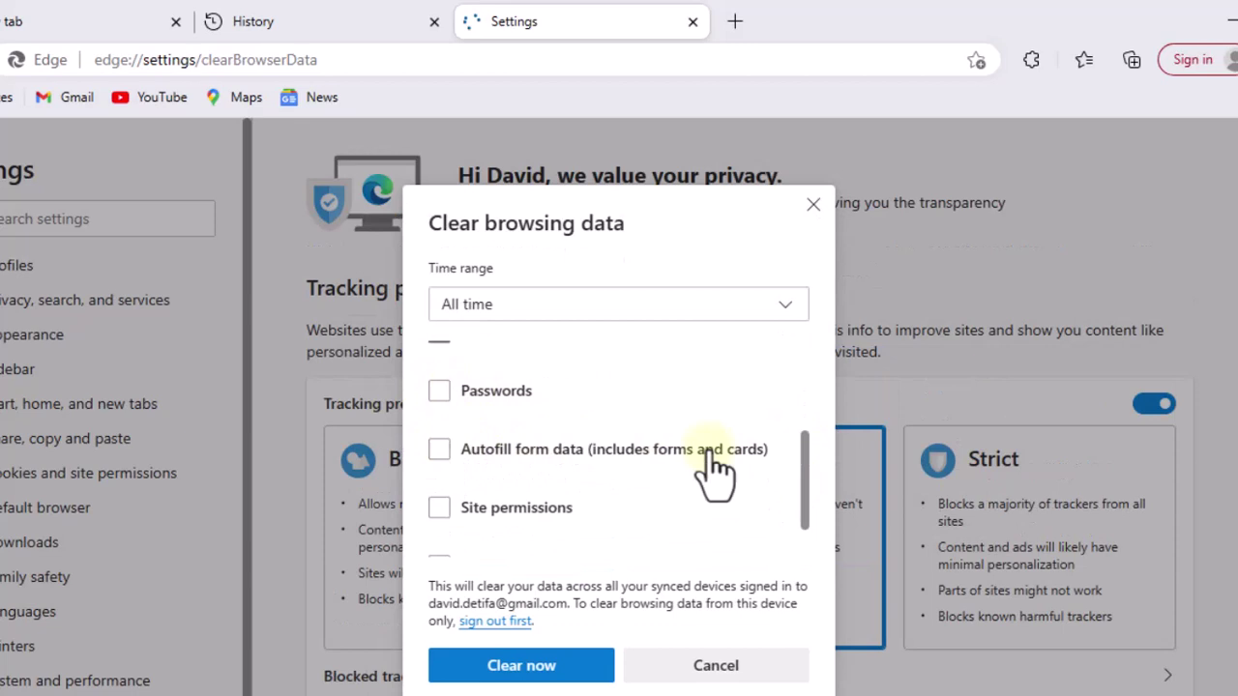
left_click_drag(809, 498, 802, 382)
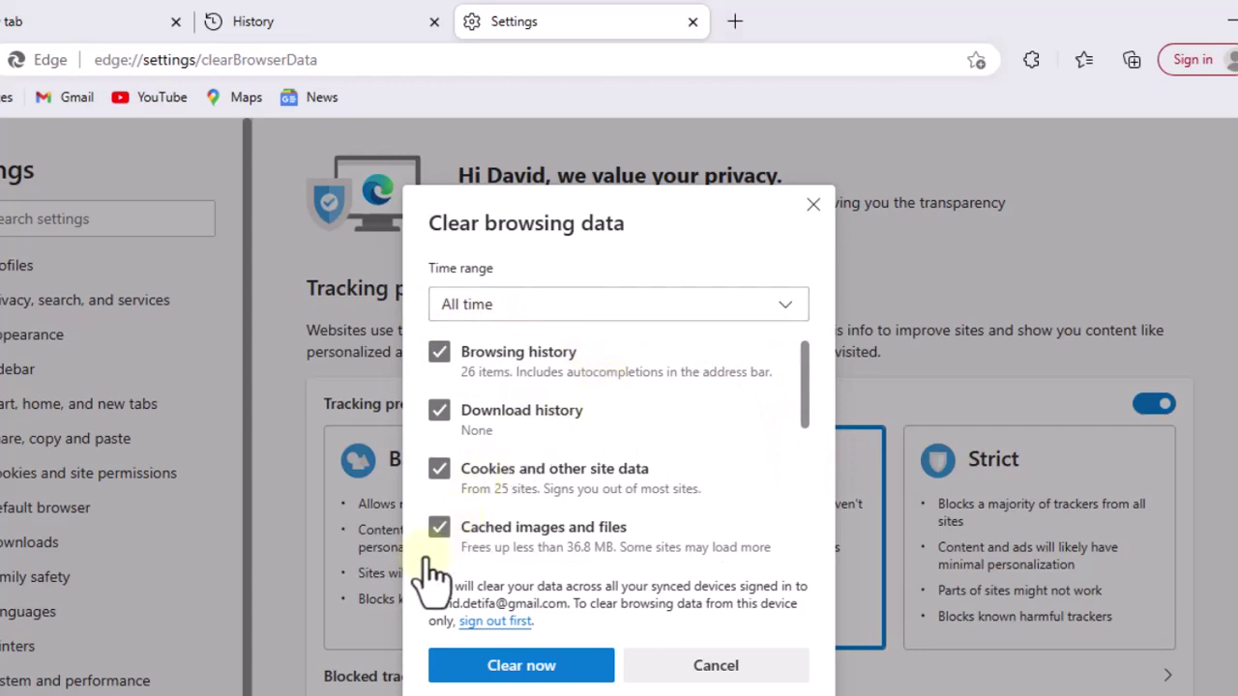
left_click(531, 566)
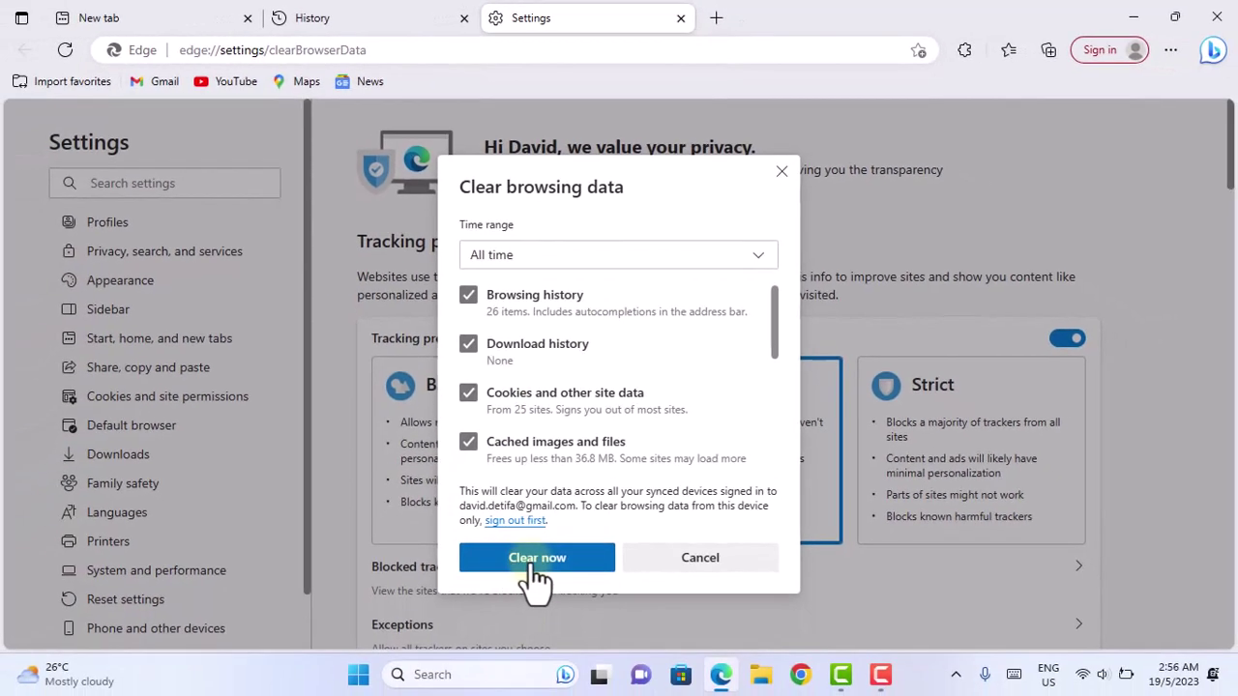
left_click(370, 19)
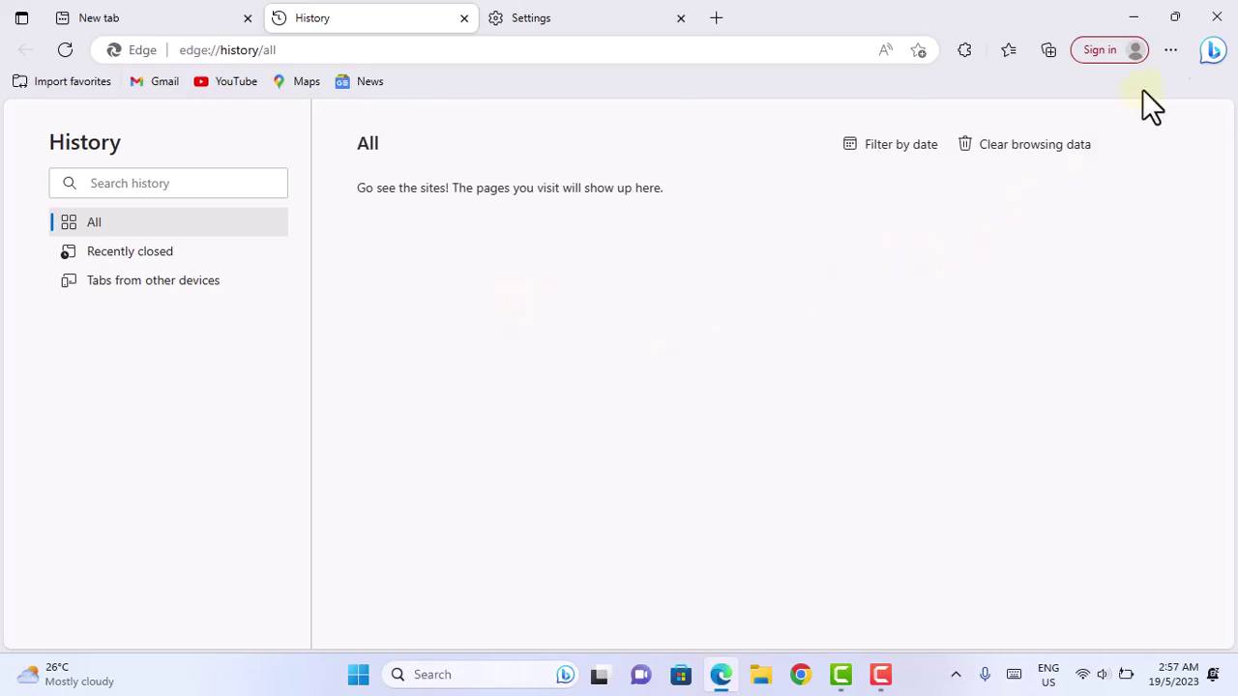
- Close the Edge window to leave the Windows desktop showing
left_click(1217, 16)
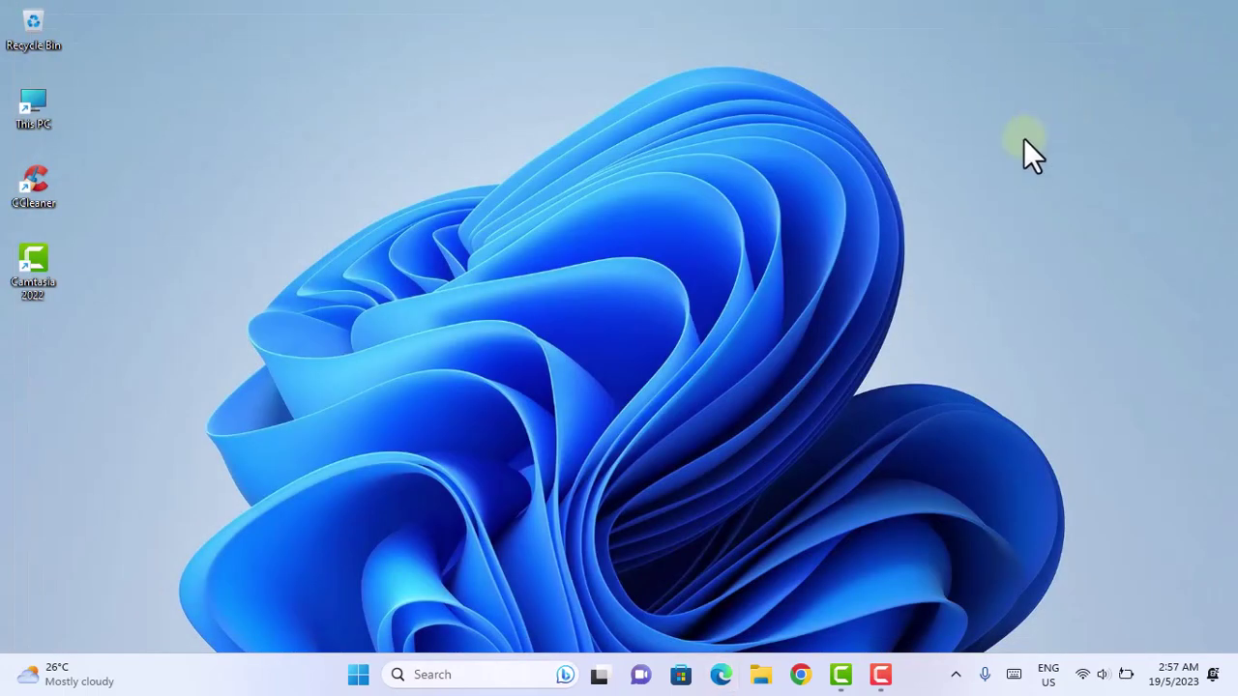